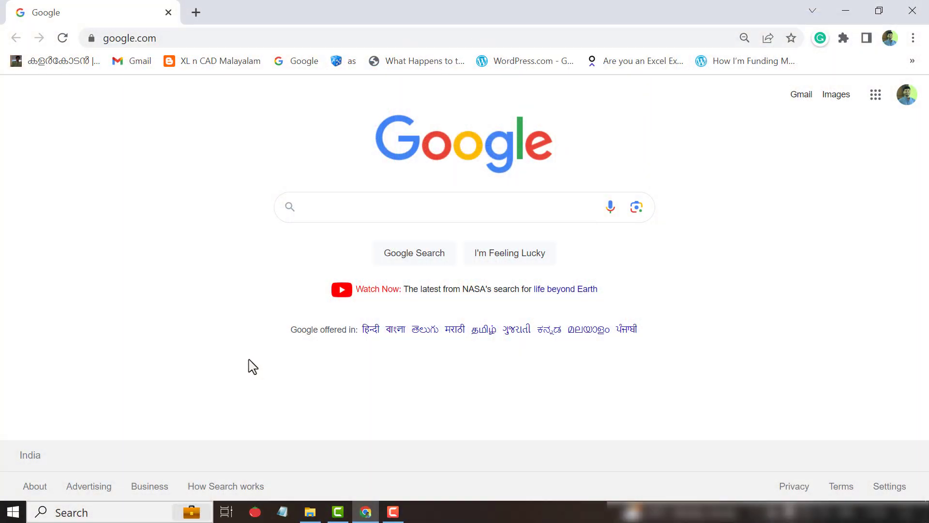
Search Google for 'download barcode font' and scroll to IDAutomation's free Code 39 font result.
{"action": "left_click", "coordinate": [382, 213]}
{"action": "type", "text": "dow"}
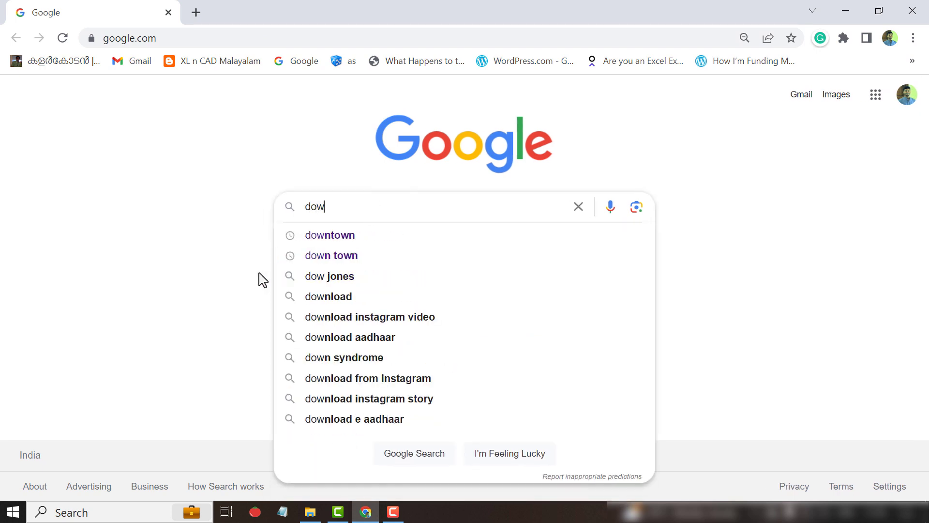
{"action": "type", "text": "nload bar"}
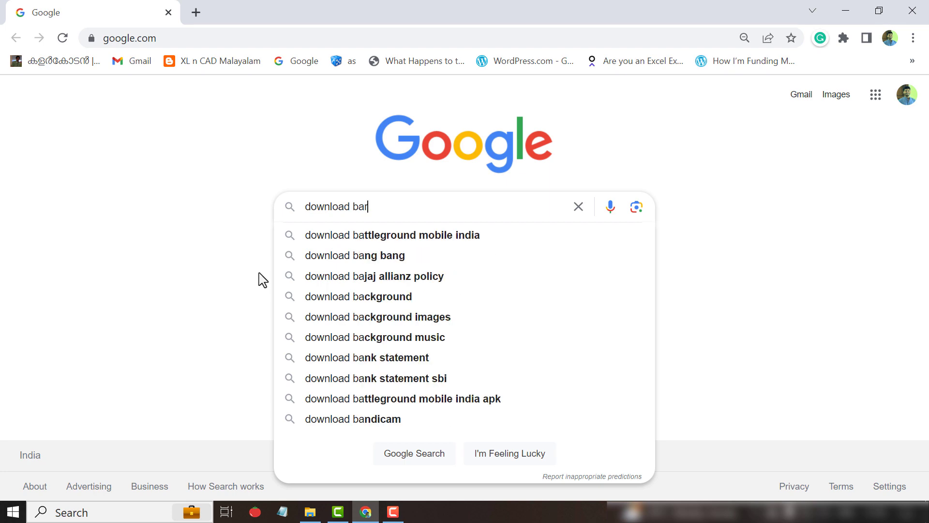
{"action": "type", "text": "code font"}
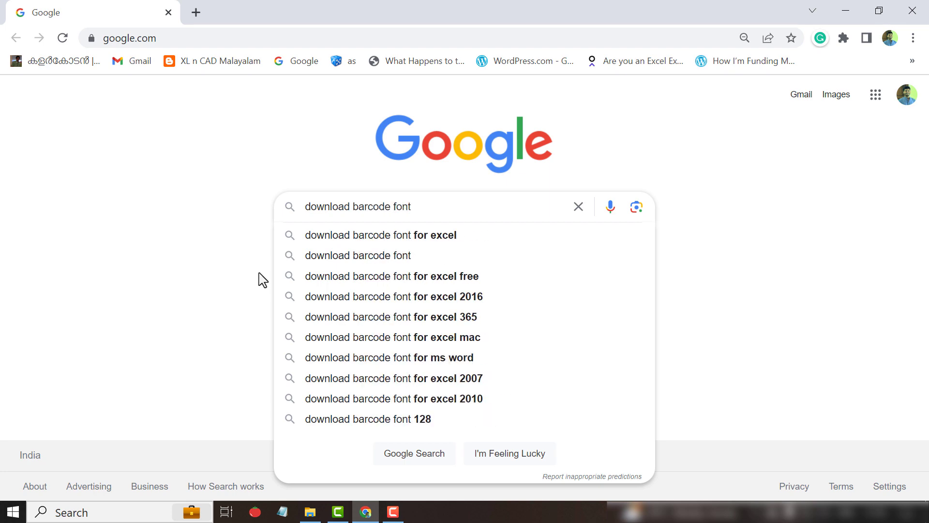
{"action": "key", "text": "Return"}
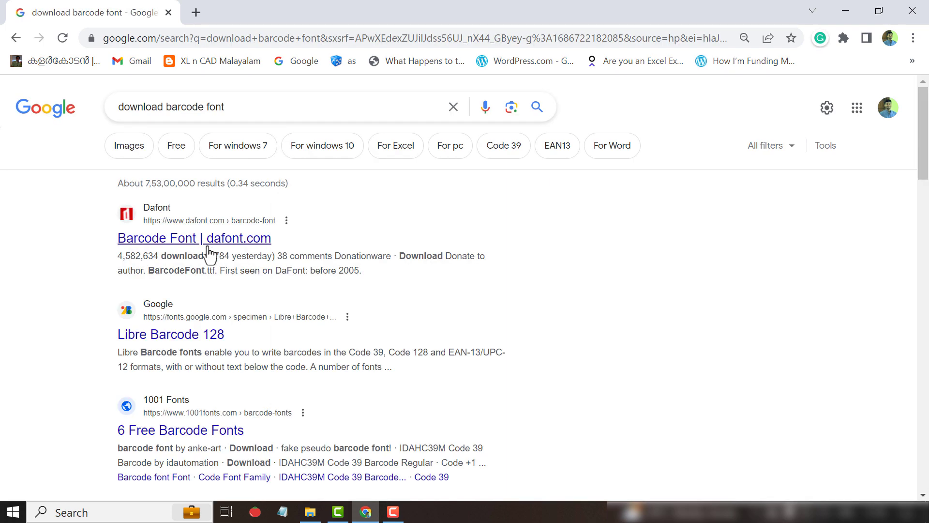
{"action": "scroll", "coordinate": [208, 261], "scroll_direction": "down", "scroll_amount": 3}
{"action": "scroll", "coordinate": [208, 261], "scroll_direction": "down", "scroll_amount": 10}
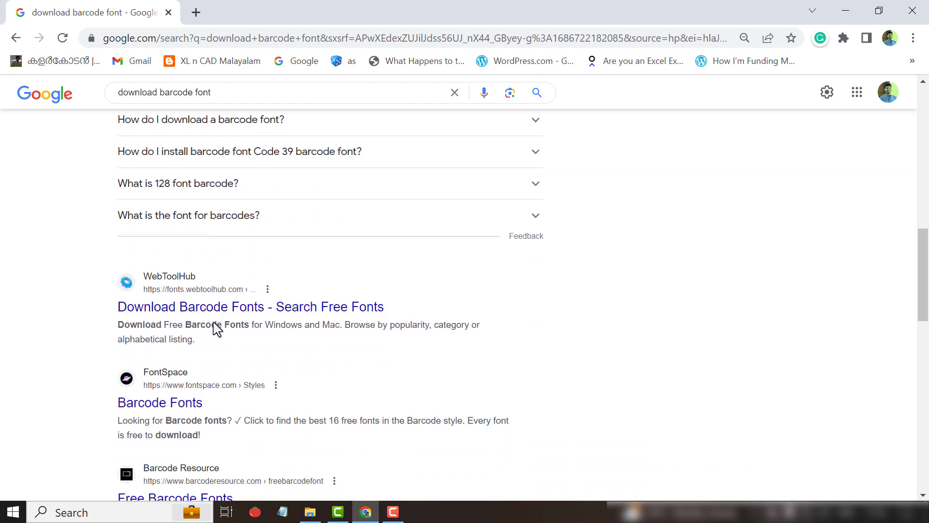
{"action": "scroll", "coordinate": [214, 325], "scroll_direction": "up", "scroll_amount": 3}
{"action": "scroll", "coordinate": [217, 330], "scroll_direction": "up", "scroll_amount": 4}
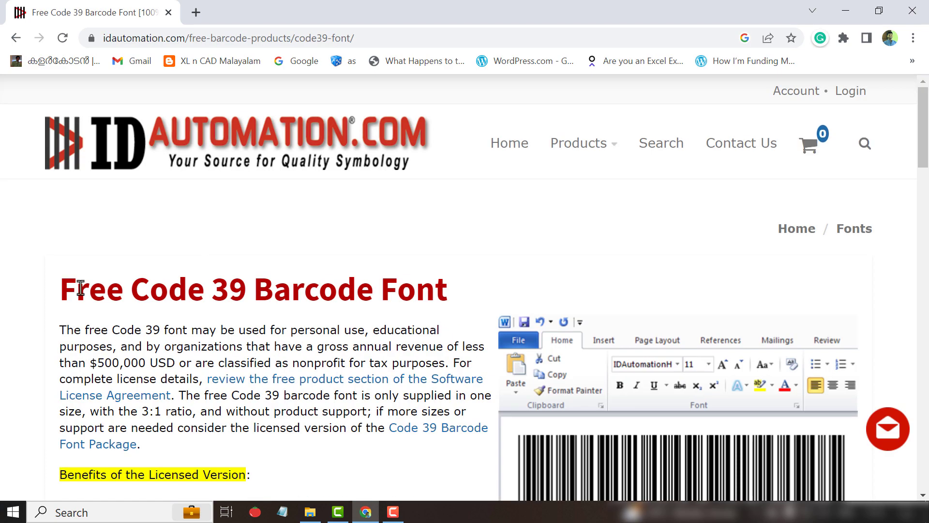
Download the free IDAutomation Code 39 font zip and open the downloaded file's options menu.
{"action": "scroll", "coordinate": [189, 272], "scroll_direction": "down", "scroll_amount": 4}
{"action": "scroll", "coordinate": [255, 280], "scroll_direction": "down", "scroll_amount": 2}
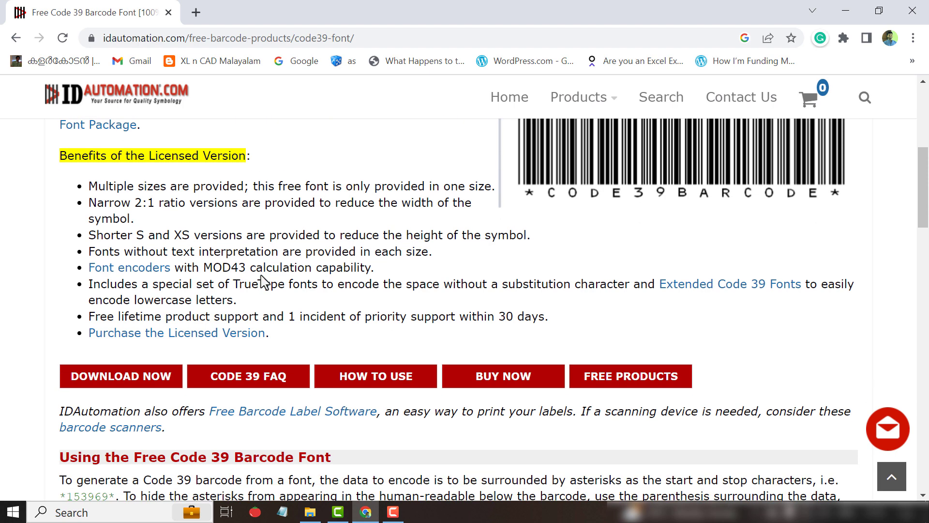
{"action": "left_click", "coordinate": [131, 383]}
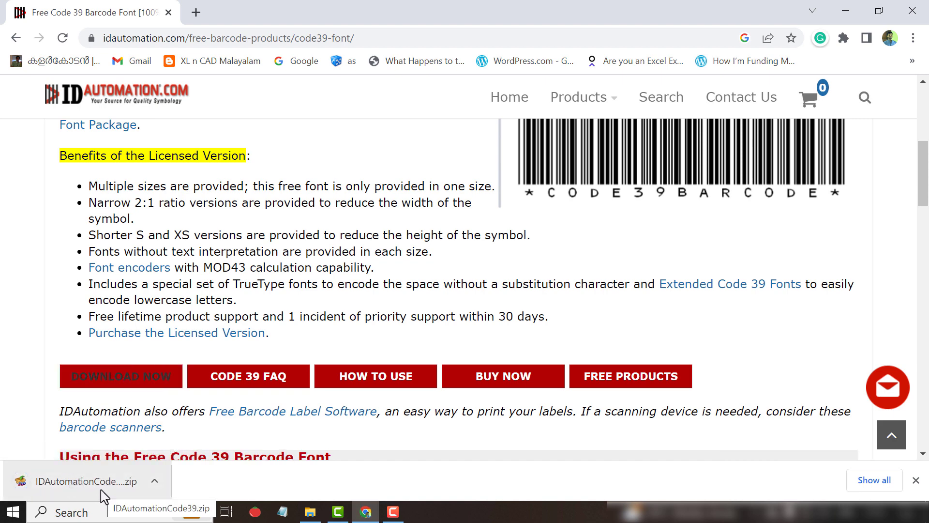
{"action": "left_click", "coordinate": [153, 485]}
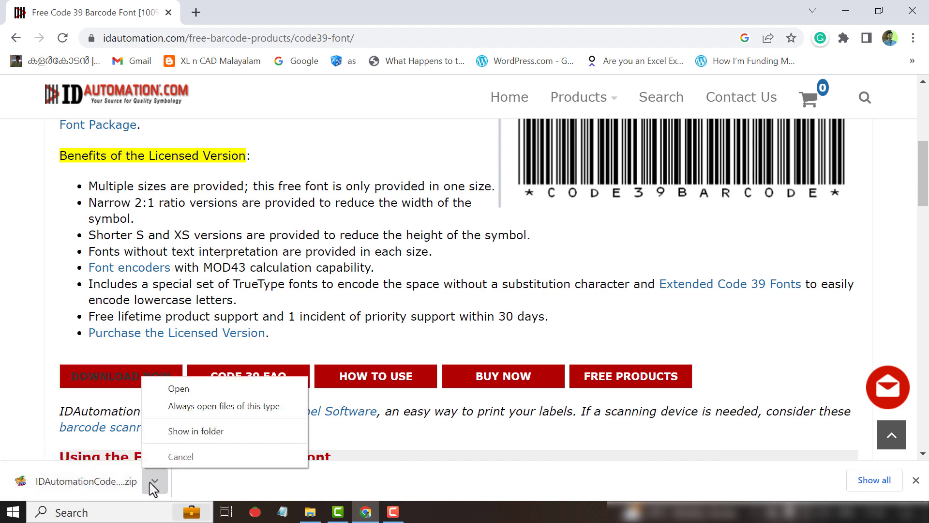
Show the font zip in Downloads and extract it there with IZArc Extract Here.
{"action": "left_click", "coordinate": [224, 433]}
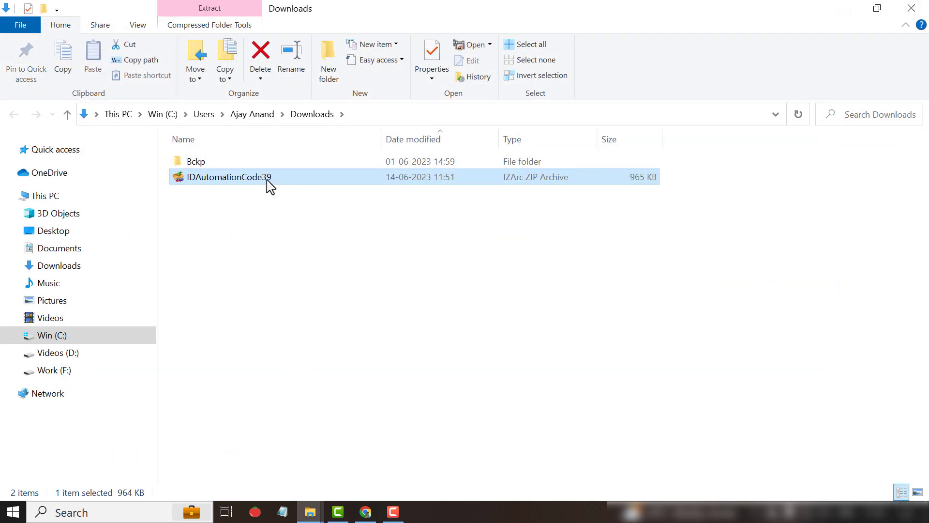
{"action": "right_click", "coordinate": [268, 180]}
{"action": "mouse_move", "coordinate": [356, 254]}
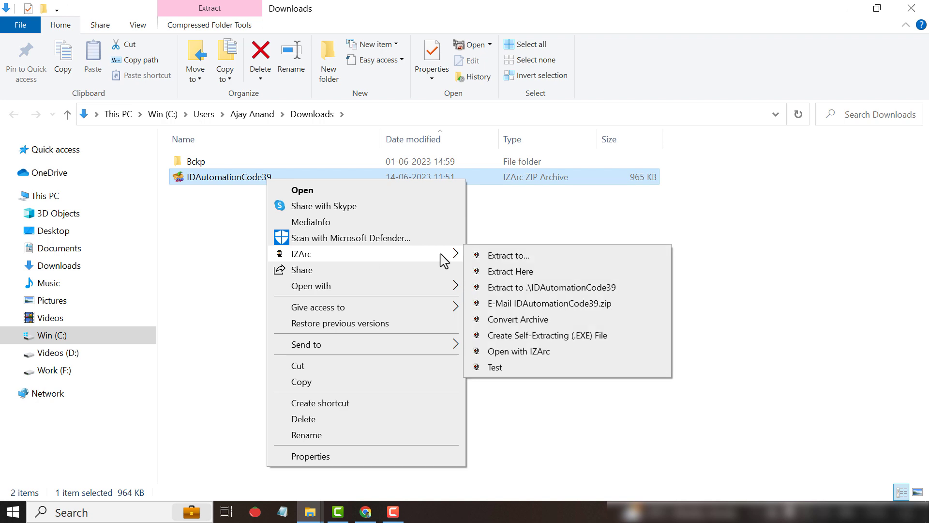
{"action": "left_click", "coordinate": [543, 277]}
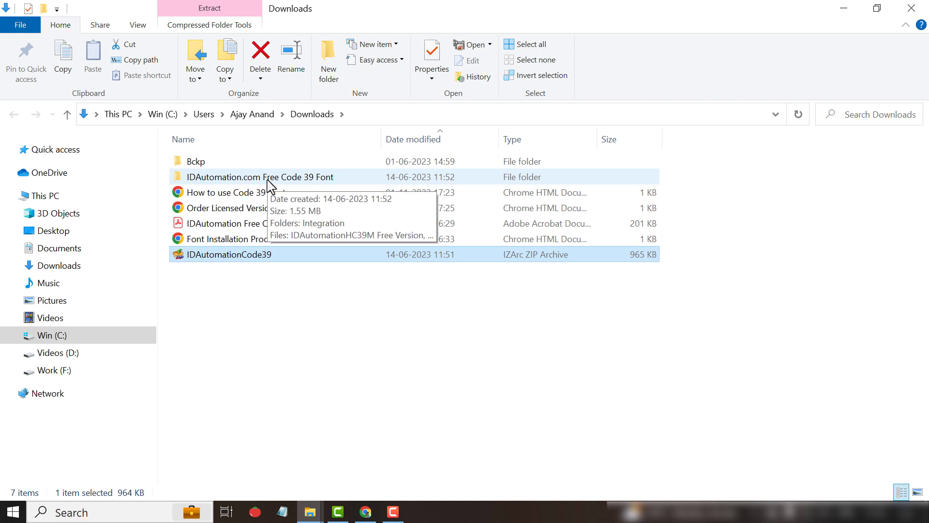
Install the IDAutomationHC39M Free Version OpenType font from the extracted Free Code 39 Font folder.
{"action": "double_click", "coordinate": [267, 180]}
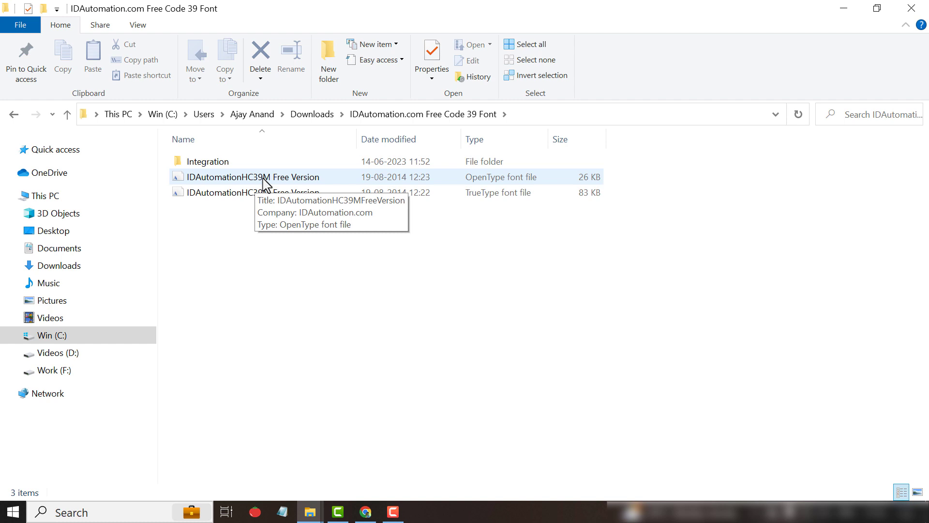
{"action": "right_click", "coordinate": [264, 179]}
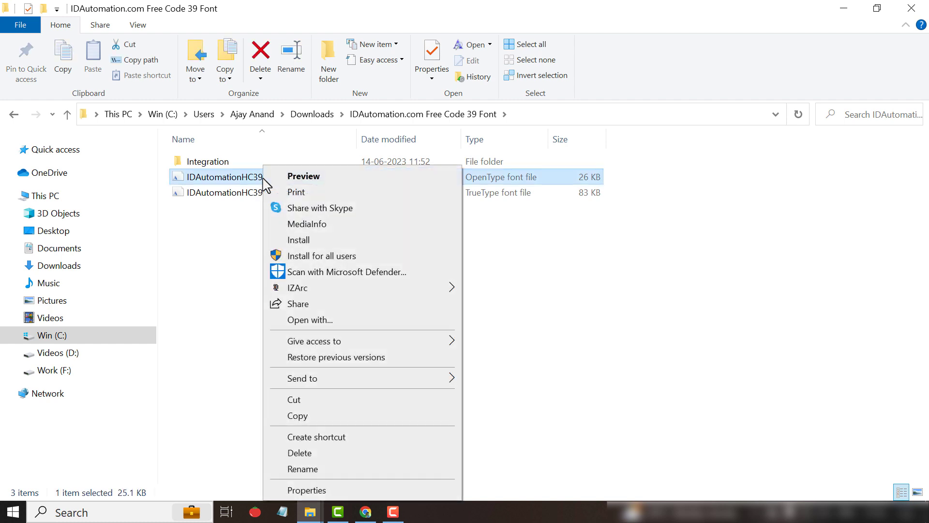
{"action": "left_click", "coordinate": [348, 242]}
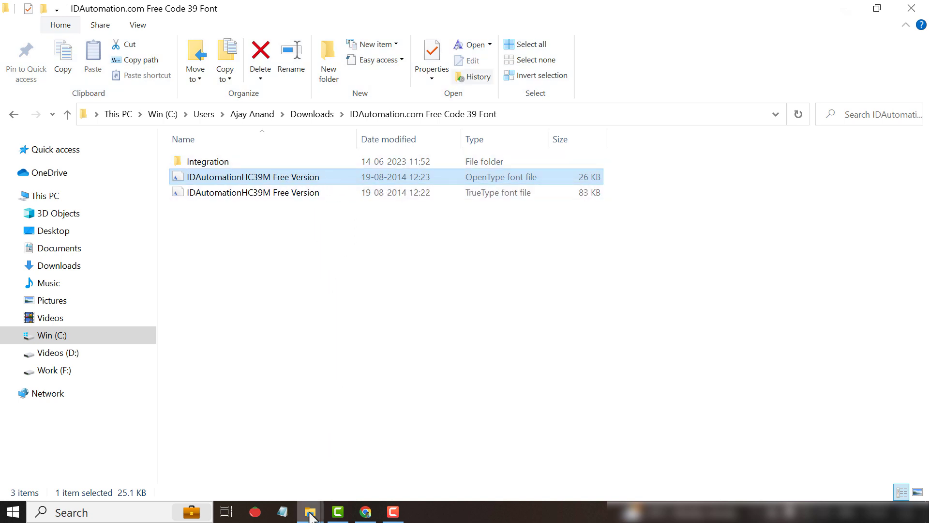
Open the 'Barcode in Excel' workbook from the How to create Barcodes in Excel folder.
{"action": "mouse_move", "coordinate": [310, 516]}
{"action": "left_click", "coordinate": [257, 472]}
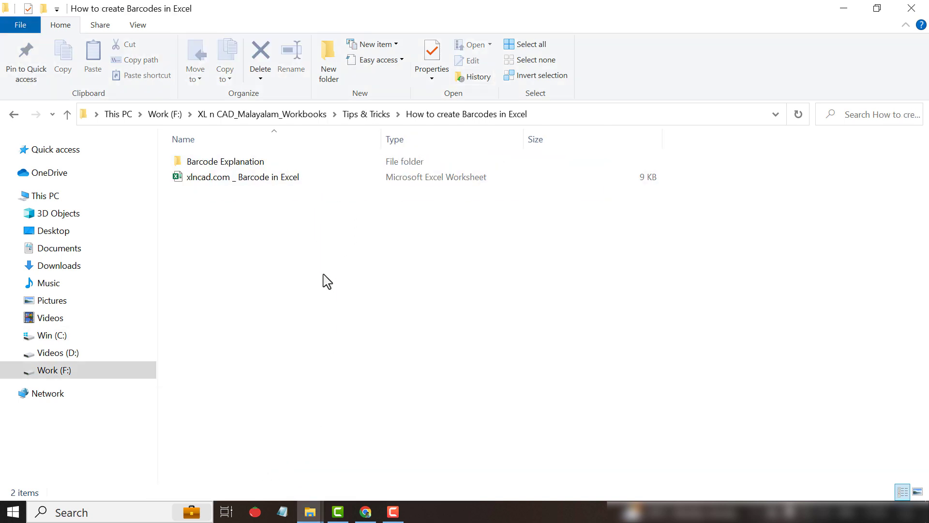
{"action": "double_click", "coordinate": [270, 177]}
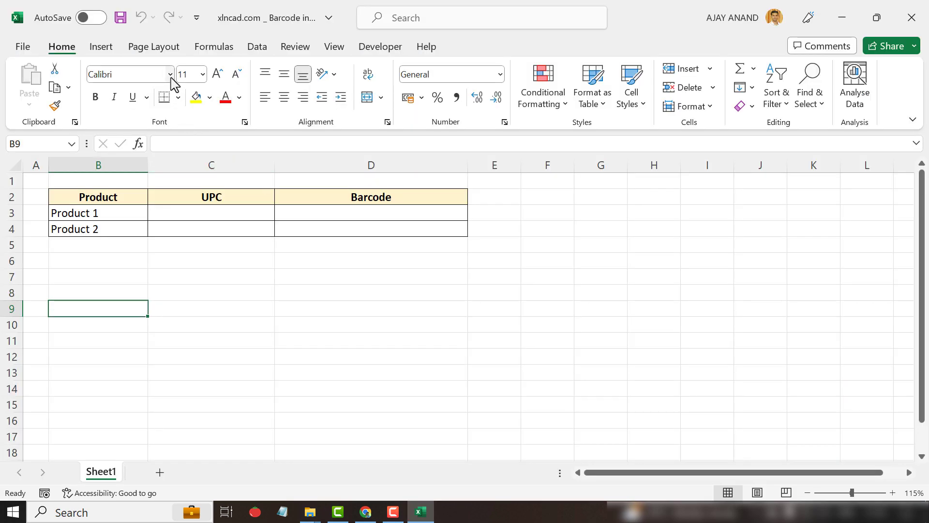
{"action": "left_click", "coordinate": [170, 74]}
{"action": "type", "text": "IDAutomationHC39"}
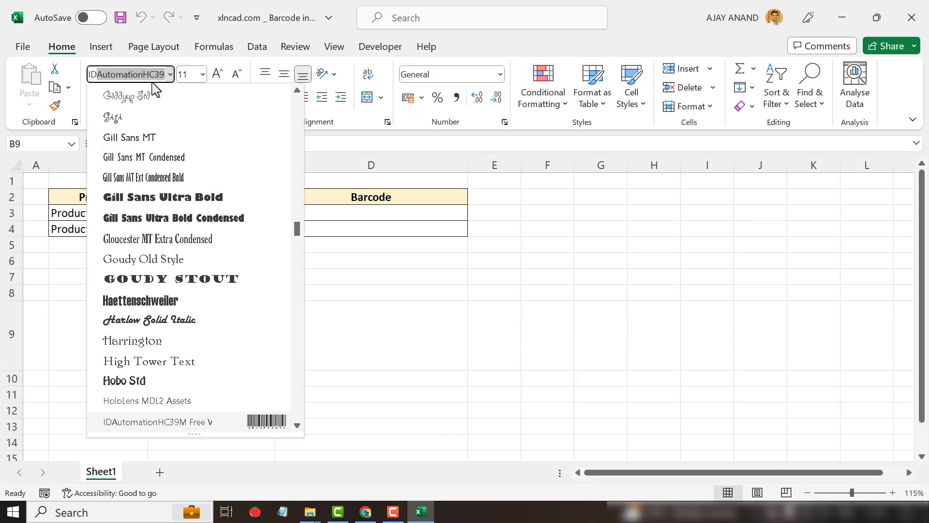
{"action": "scroll", "coordinate": [176, 197], "scroll_direction": "down", "scroll_amount": 3}
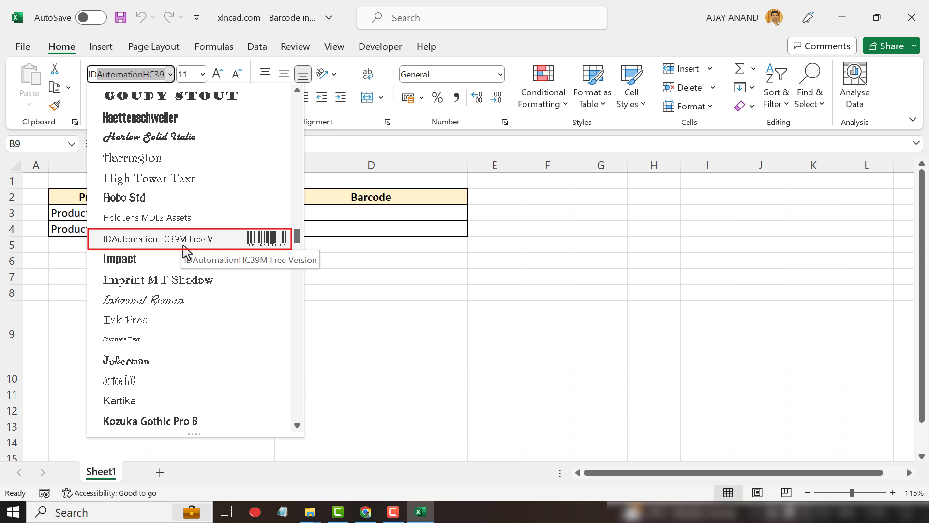
{"action": "key", "text": "Escape"}
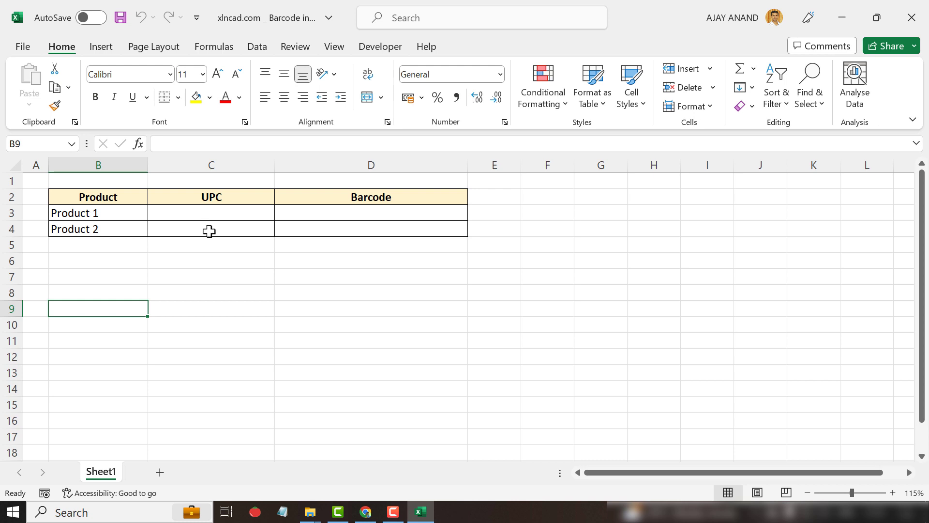
{"action": "left_click", "coordinate": [225, 209]}
{"action": "type", "text": "84"}
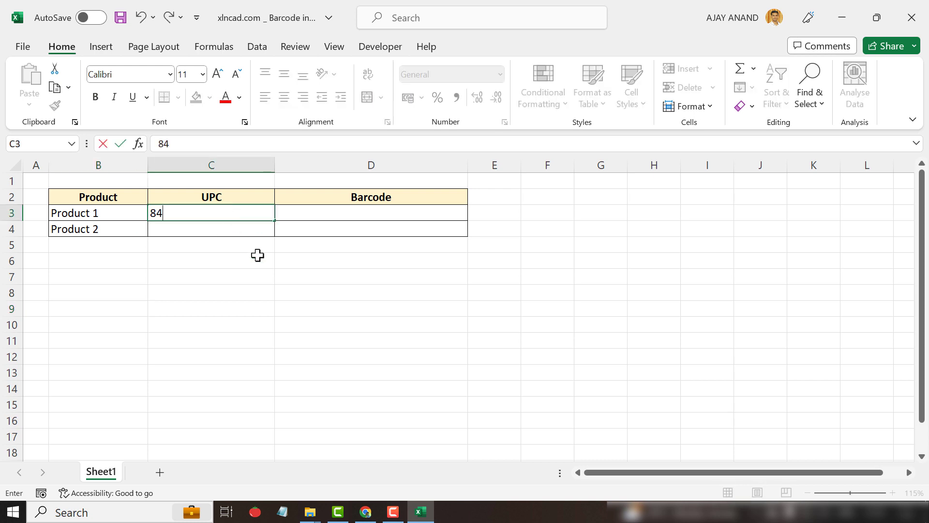
{"action": "type", "text": "0080"}
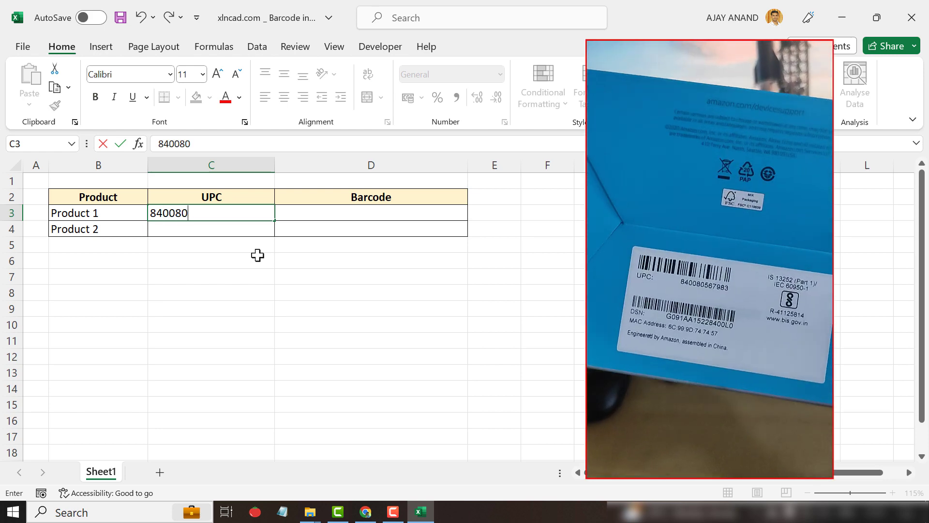
{"action": "type", "text": "567983"}
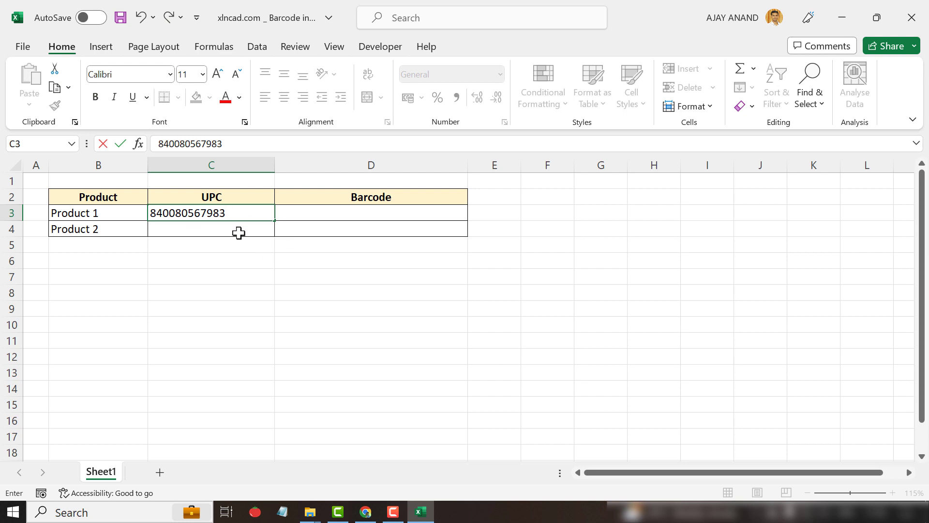
{"action": "key", "text": "Return"}
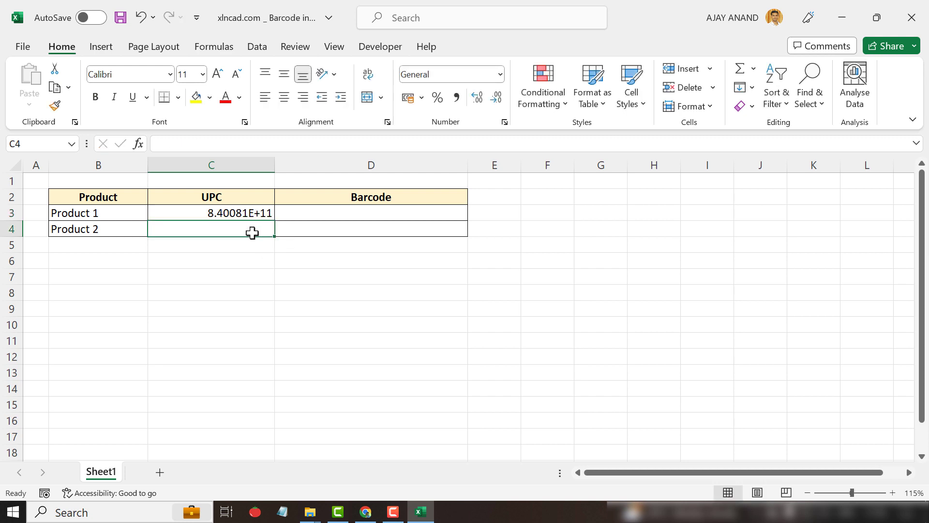
{"action": "left_click", "coordinate": [244, 215]}
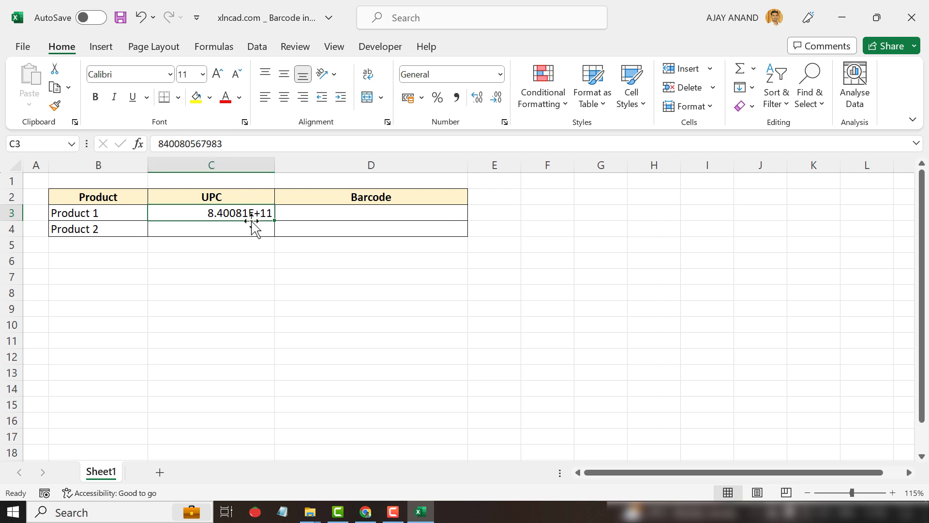
{"action": "left_click", "coordinate": [217, 229]}
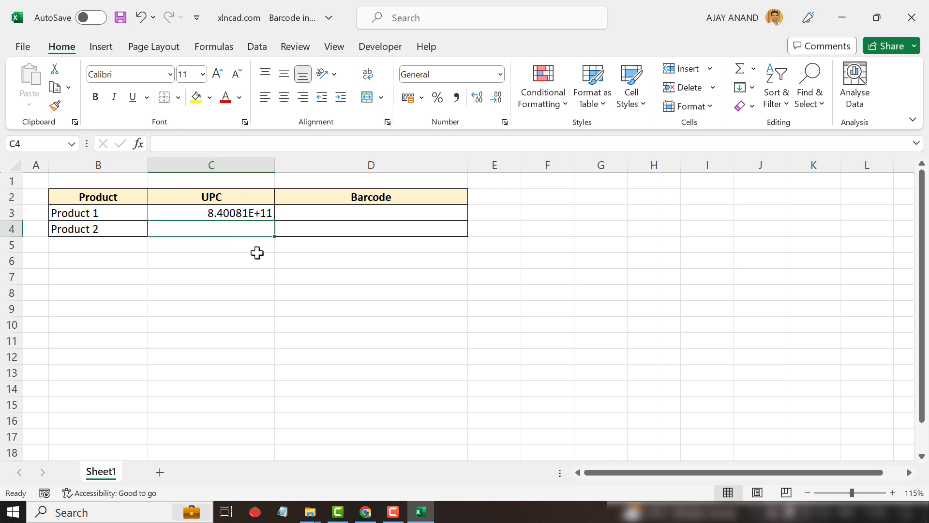
{"action": "type", "text": "0000502510946"}
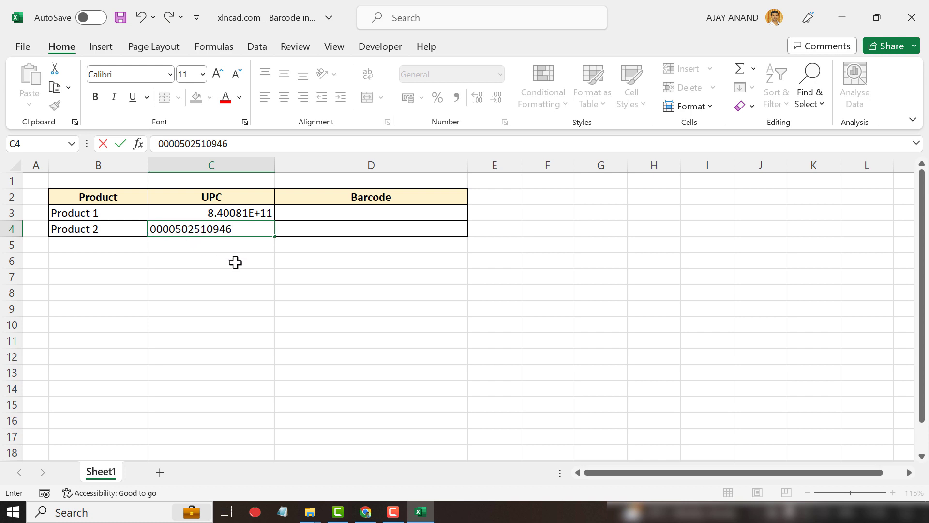
{"action": "key", "text": "Return"}
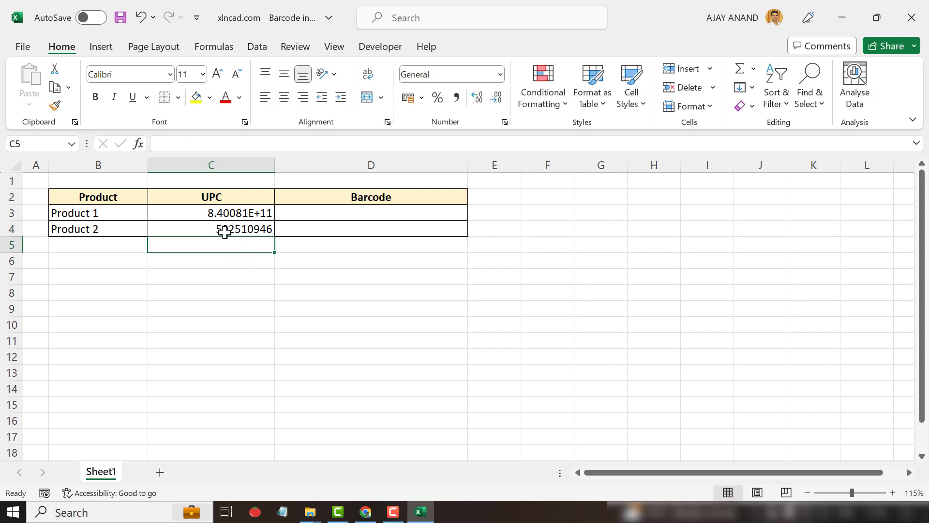
{"action": "left_click", "coordinate": [223, 228]}
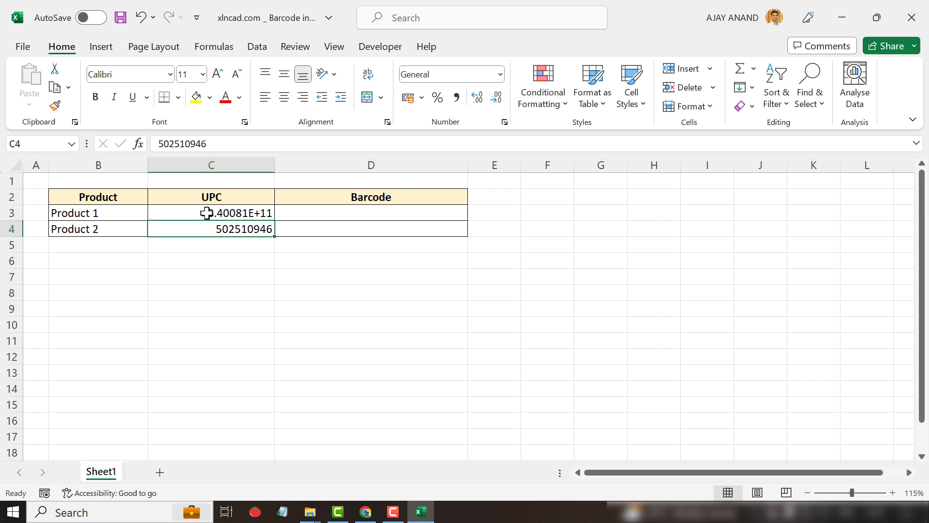
Clear the UPC values from C3:C4.
{"action": "left_click_drag", "start_coordinate": [207, 212], "coordinate": [207, 227]}
{"action": "key", "text": "Delete"}
{"action": "left_click", "coordinate": [275, 272]}
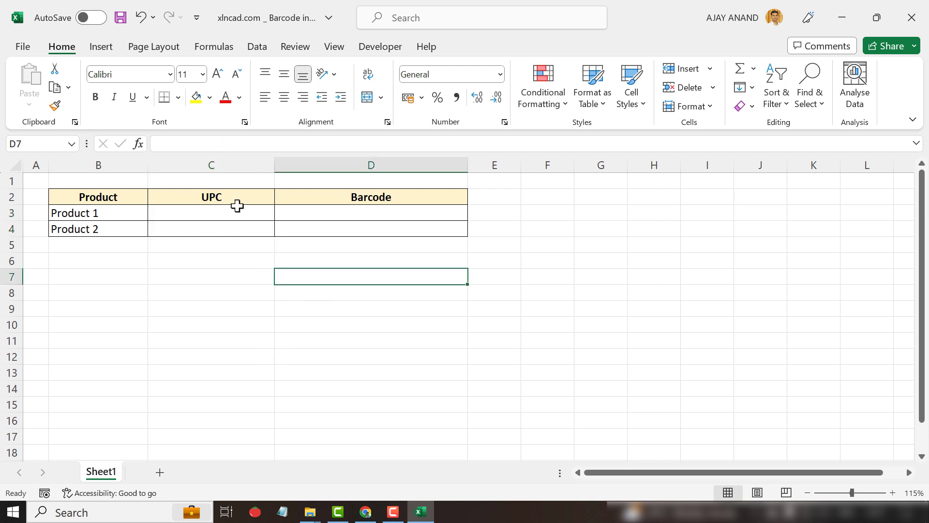
Apply the Text number format to cells C3:C4 via Format Cells.
{"action": "left_click_drag", "start_coordinate": [225, 213], "coordinate": [224, 223]}
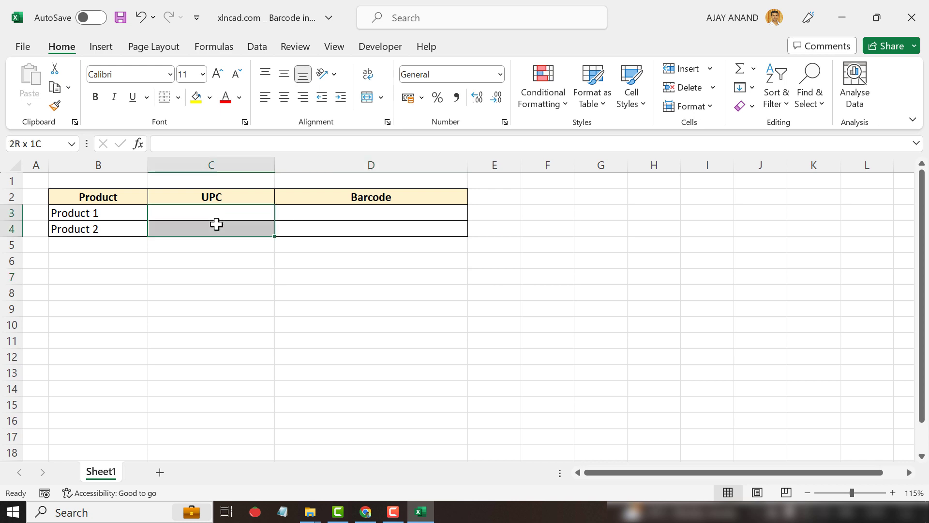
{"action": "right_click", "coordinate": [240, 230]}
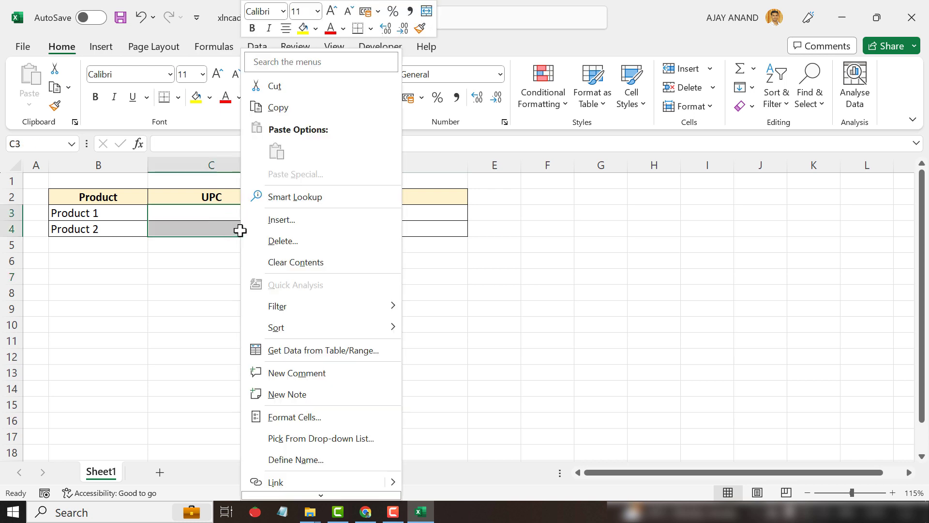
{"action": "left_click", "coordinate": [329, 419]}
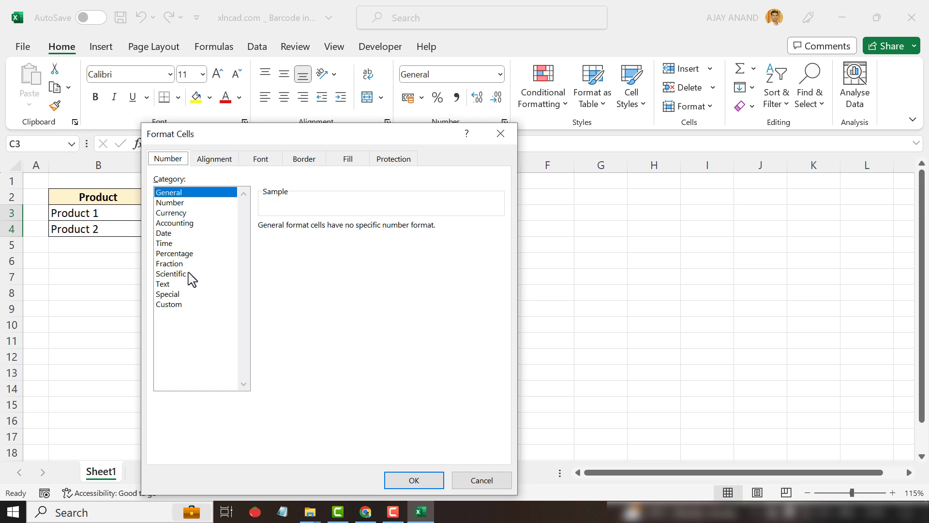
{"action": "left_click", "coordinate": [173, 287]}
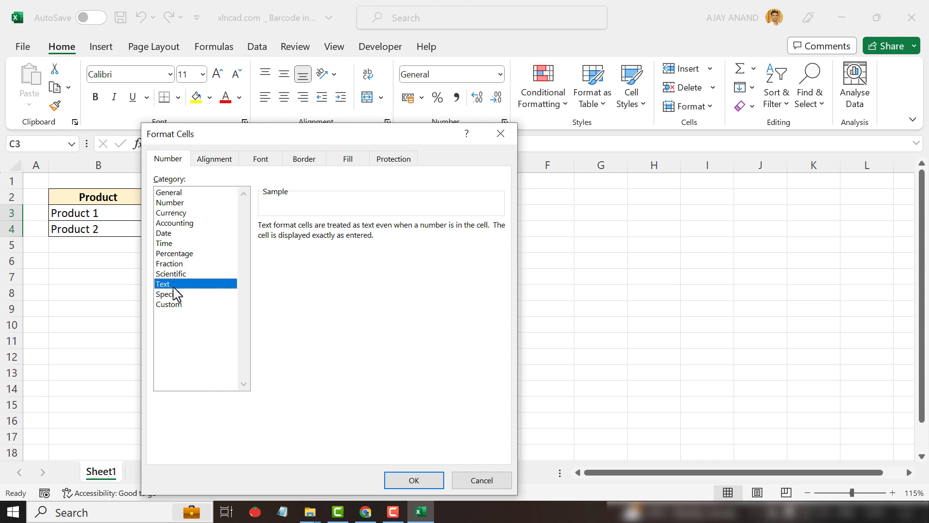
{"action": "left_click", "coordinate": [392, 482]}
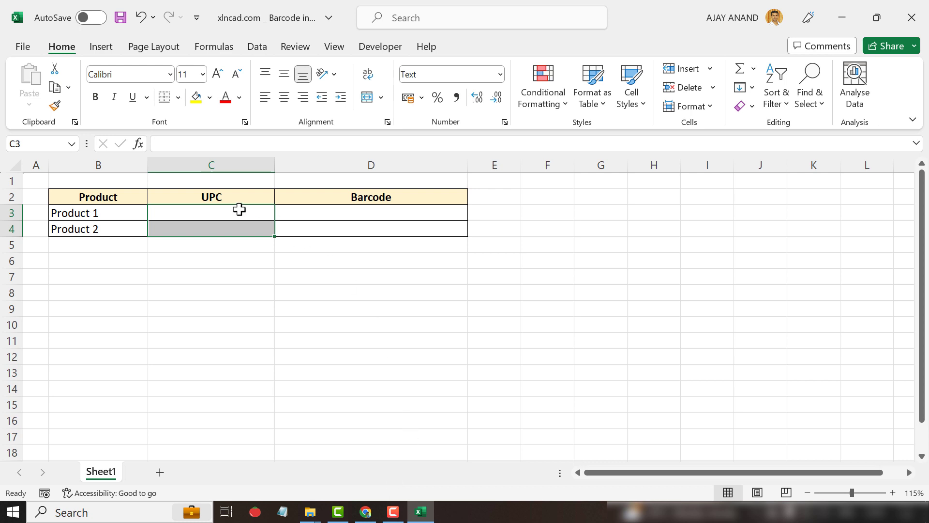
{"action": "left_click", "coordinate": [237, 209]}
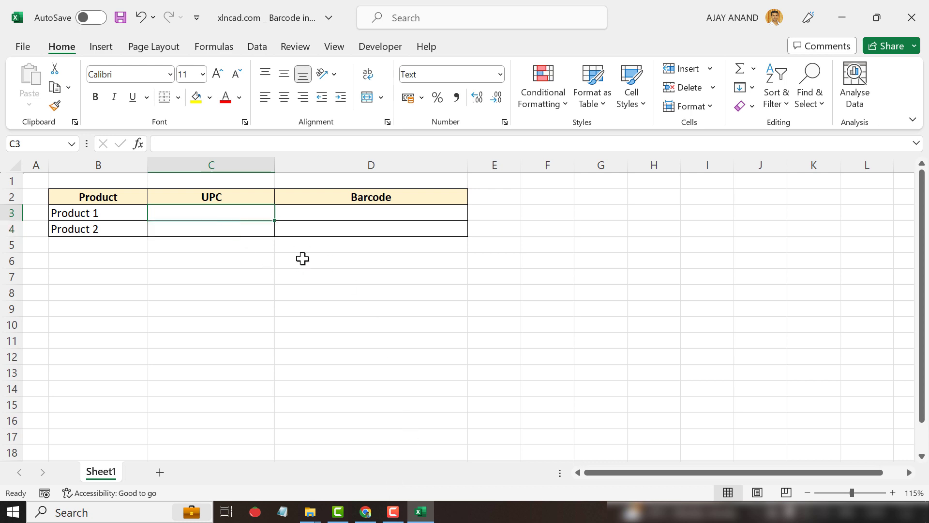
{"action": "type", "text": "84"}
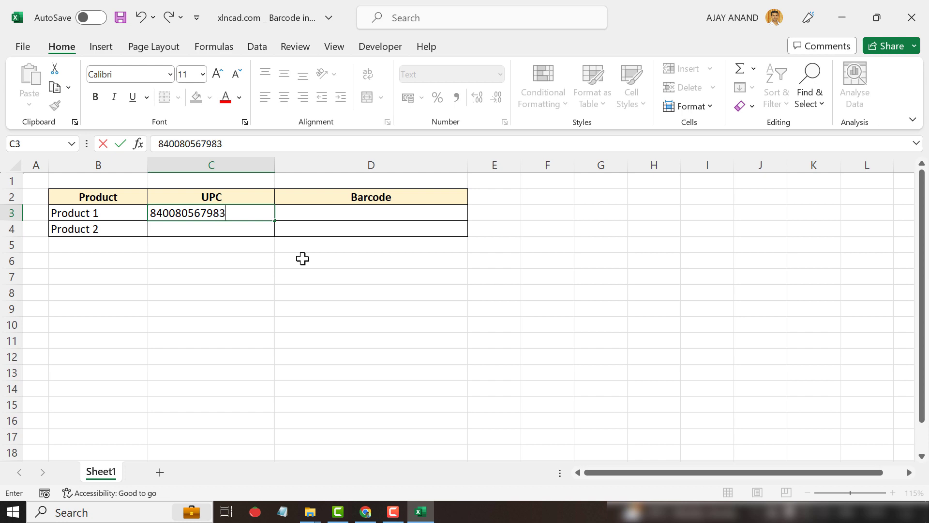
{"action": "type", "text": "0080567983"}
{"action": "key", "text": "Return"}
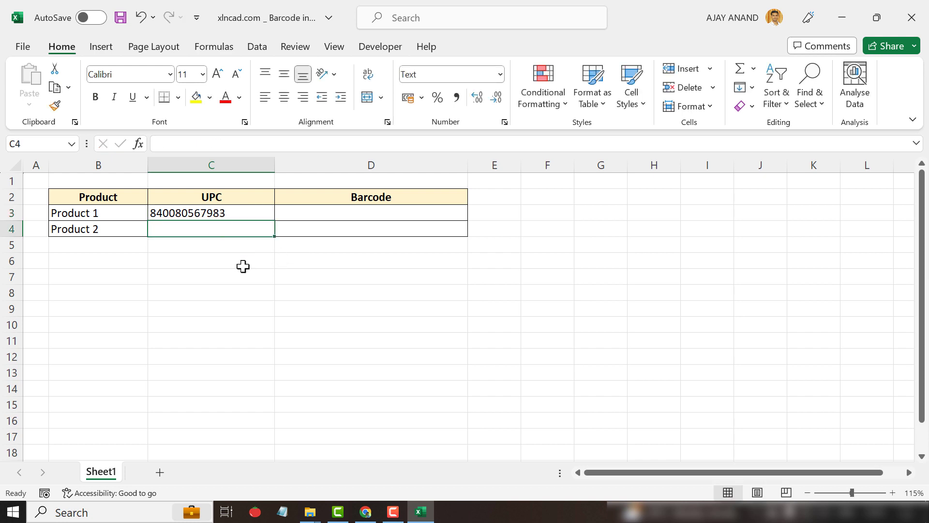
{"action": "type", "text": "0000502510946"}
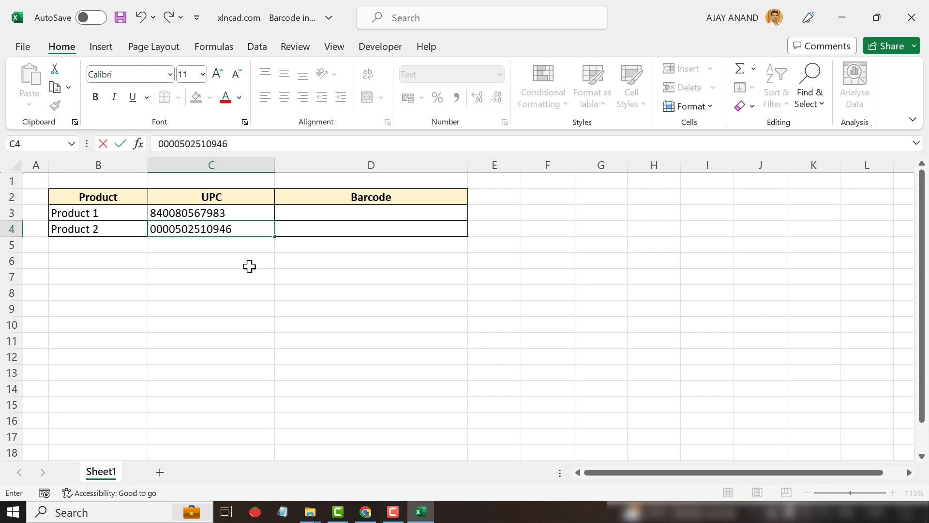
{"action": "key", "text": "Return"}
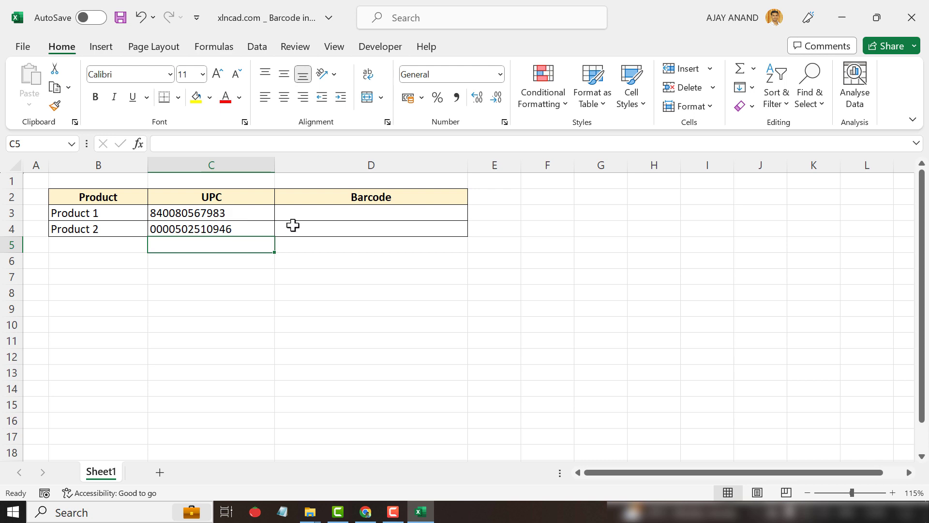
Enter ="("&C3&")" in D3 and fill it down to D4.
{"action": "left_click", "coordinate": [310, 213]}
{"action": "type", "text": "="}
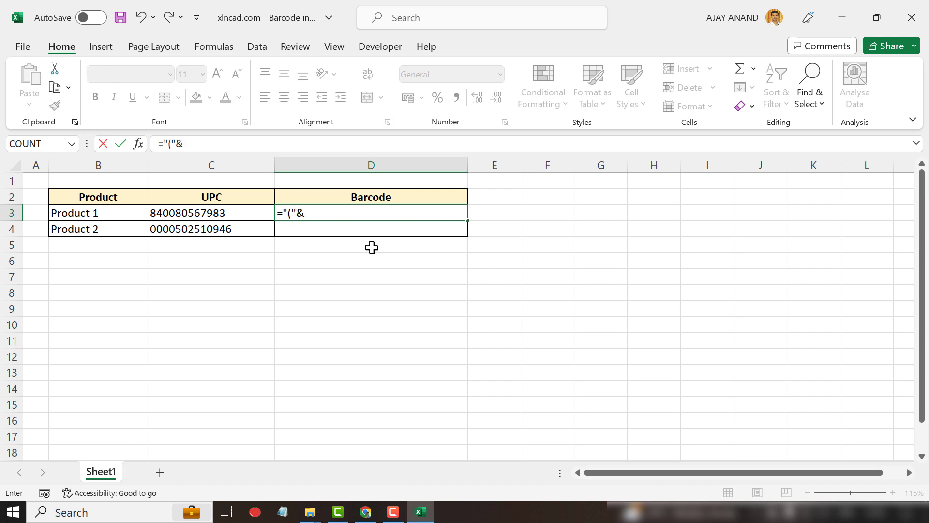
{"action": "type", "text": "\"(\"&"}
{"action": "left_click", "coordinate": [233, 213]}
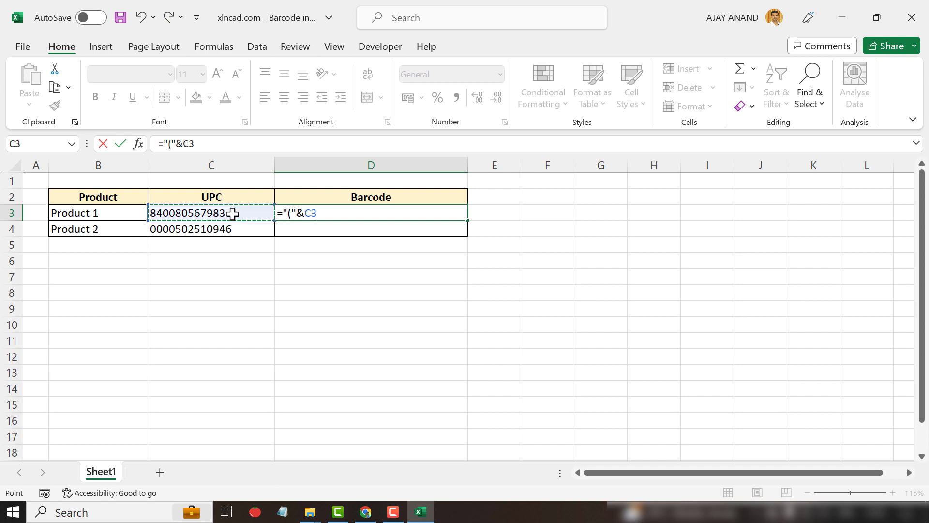
{"action": "type", "text": "&"}
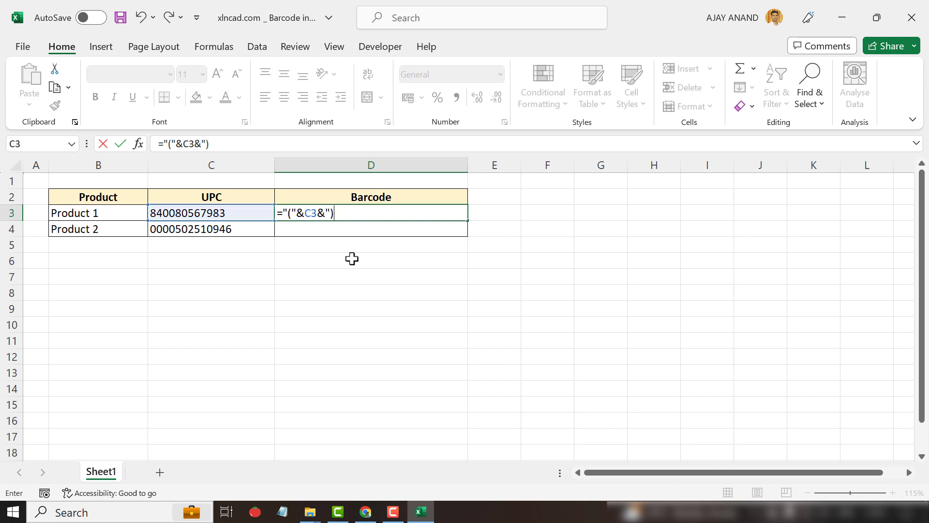
{"action": "key", "text": "Return"}
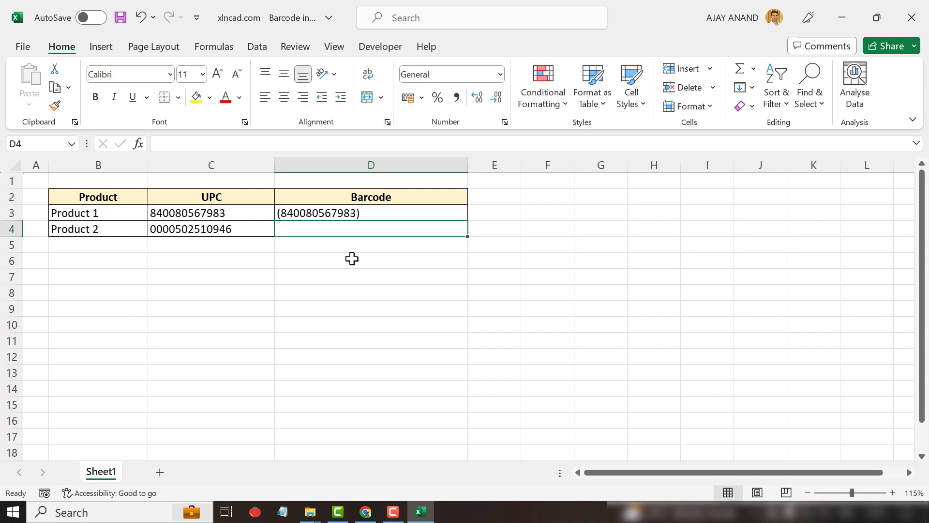
{"action": "left_click", "coordinate": [421, 214]}
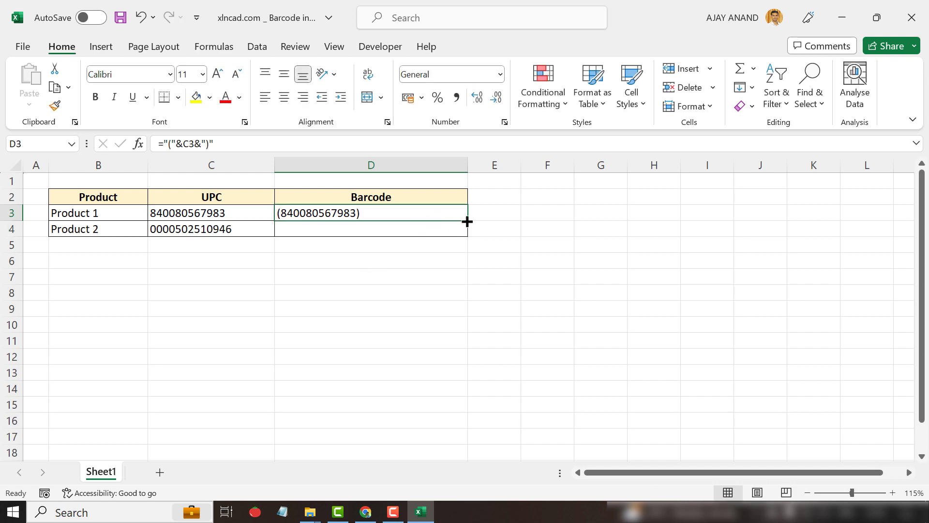
{"action": "left_click_drag", "start_coordinate": [467, 223], "coordinate": [466, 240]}
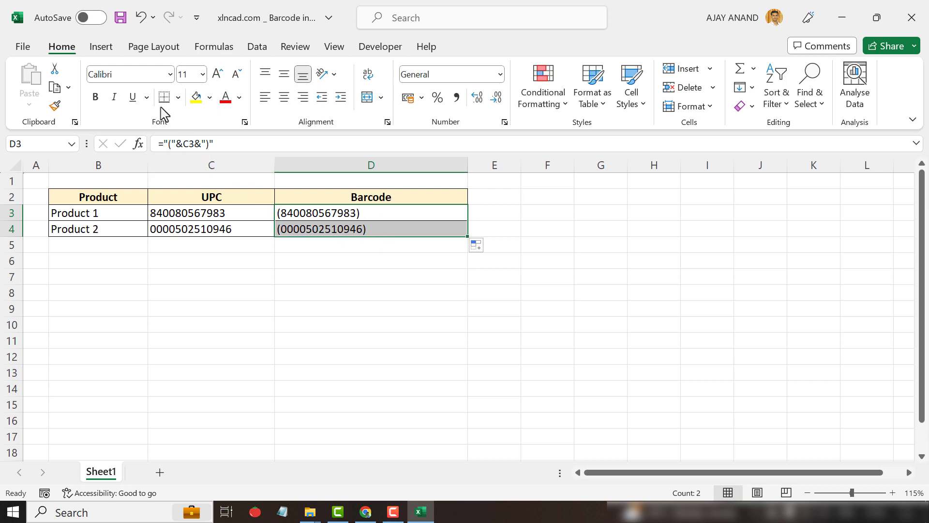
Set the font of D3:D4 to IDAutomationHC39M Free Version.
{"action": "left_click", "coordinate": [170, 75]}
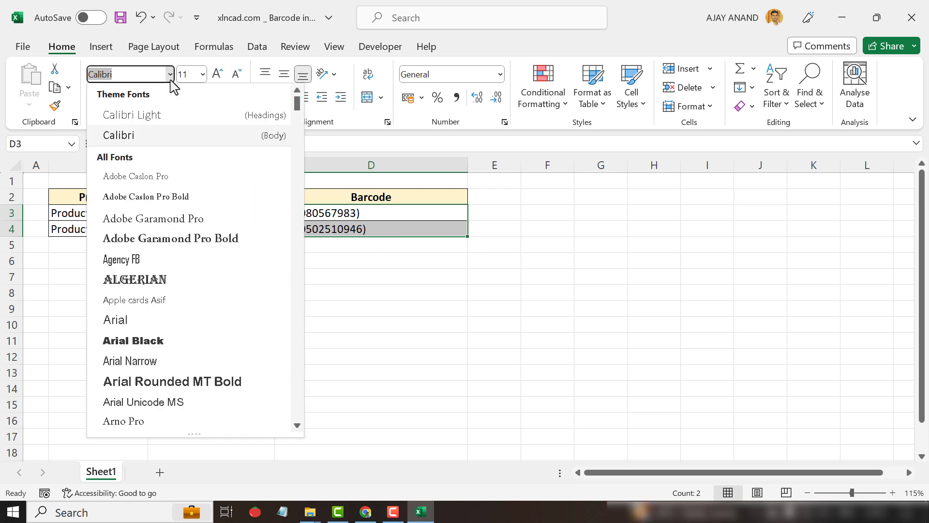
{"action": "type", "text": "IDAutomationHC39"}
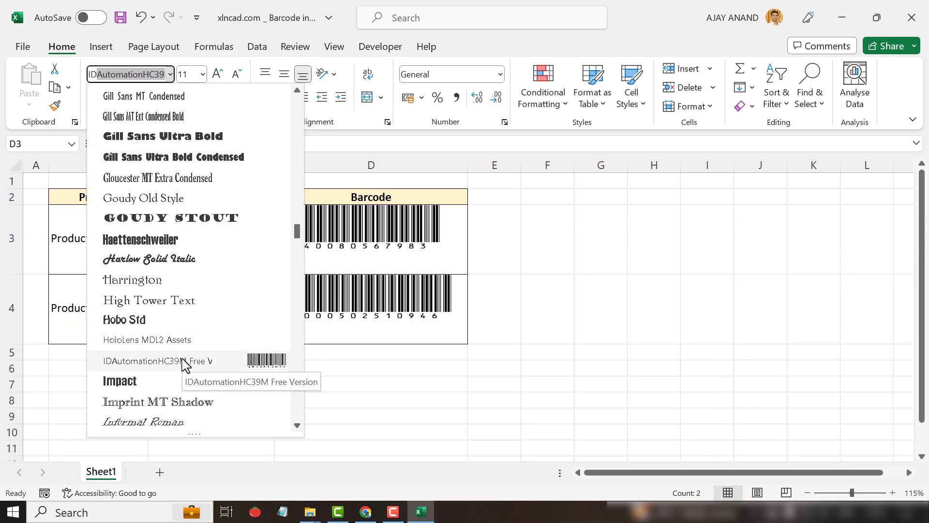
{"action": "left_click", "coordinate": [185, 363]}
{"action": "left_click", "coordinate": [564, 305]}
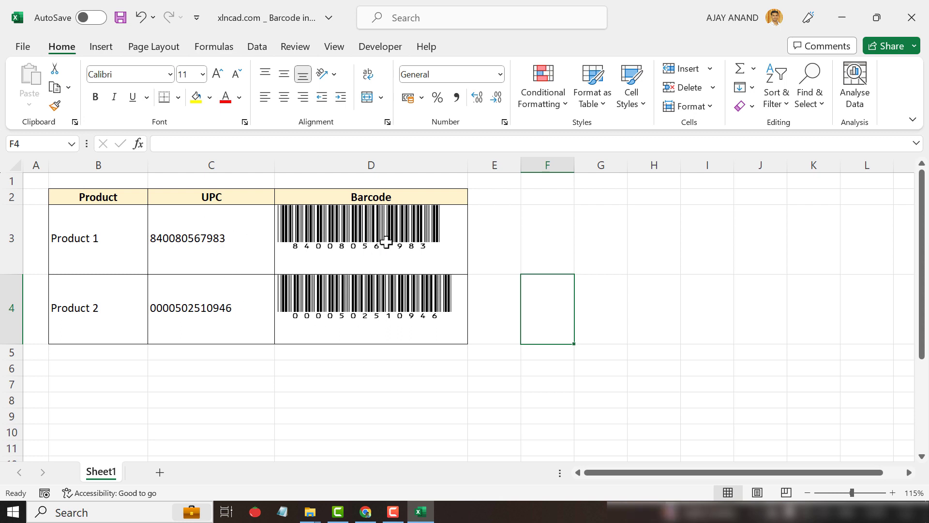
Delete the barcode in cell D4.
{"action": "left_click", "coordinate": [394, 300]}
{"action": "key", "text": "Delete"}
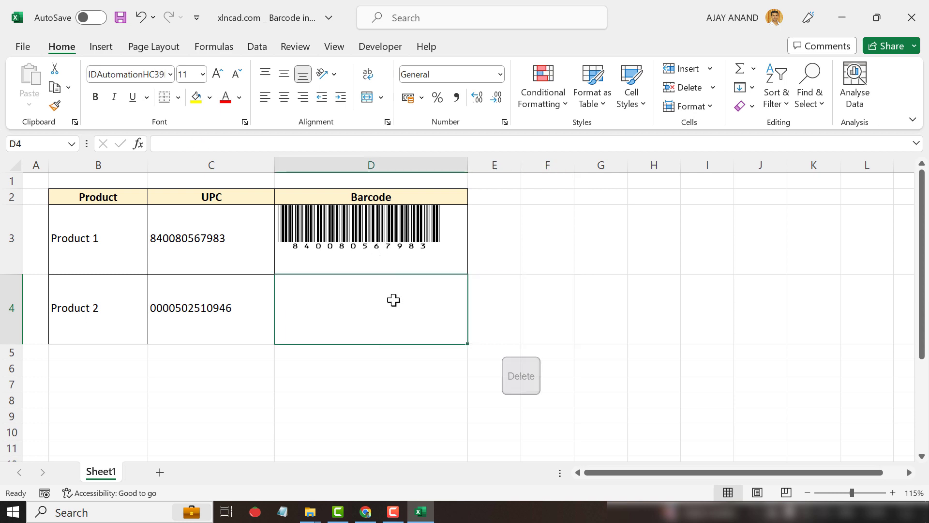